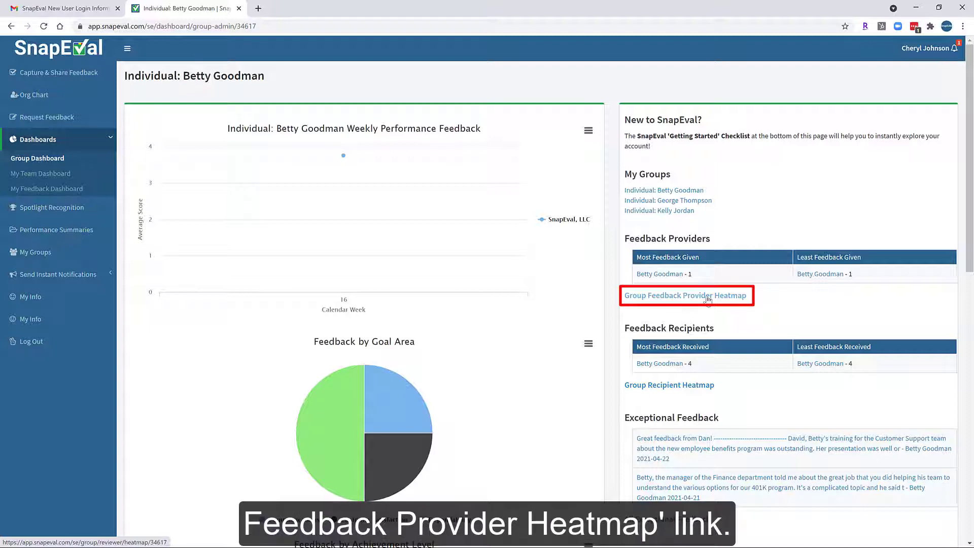
Step: View the Group Feedback Provider Heatmap for the current individual group, and return to the group dashboard
{"action": "left_click", "coordinate": [709, 298]}
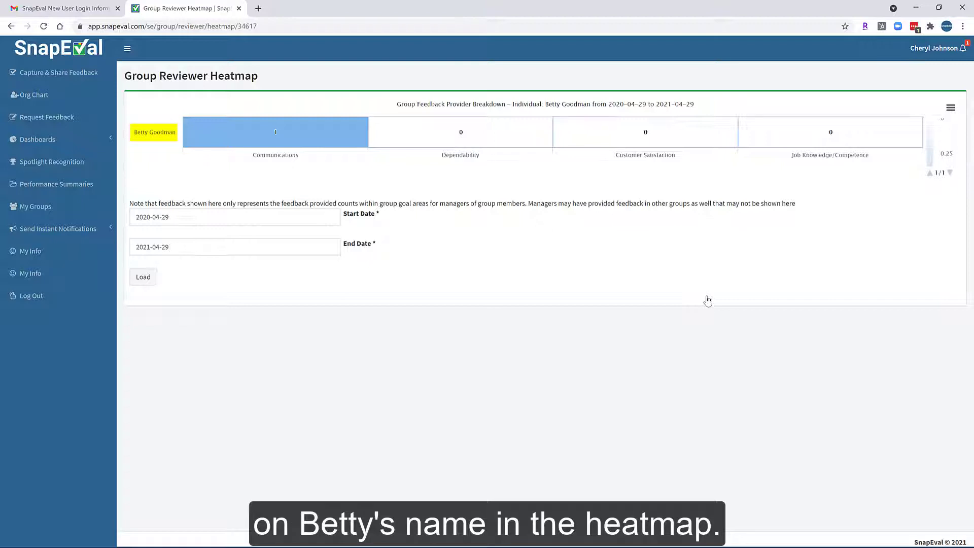
{"action": "left_click", "coordinate": [11, 27]}
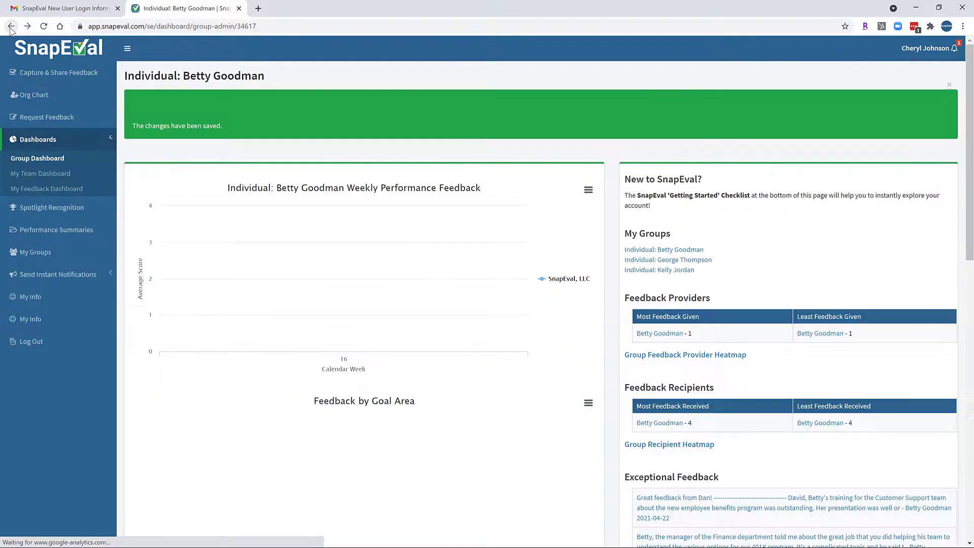
{"action": "left_click", "coordinate": [58, 175]}
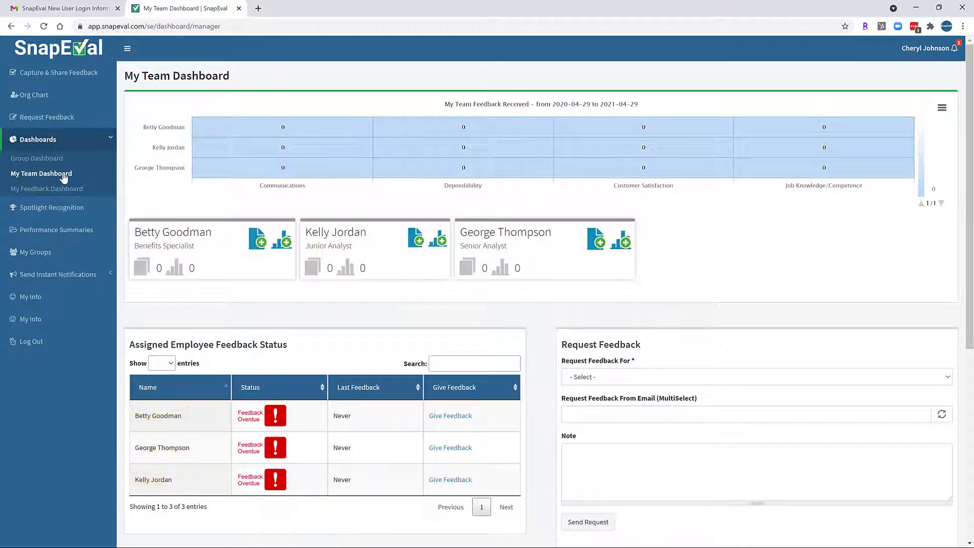
{"action": "left_click", "coordinate": [205, 255]}
{"action": "scroll", "coordinate": [205, 255], "scroll_direction": "down", "scroll_amount": 1}
{"action": "scroll", "coordinate": [205, 254], "scroll_direction": "down", "scroll_amount": 6}
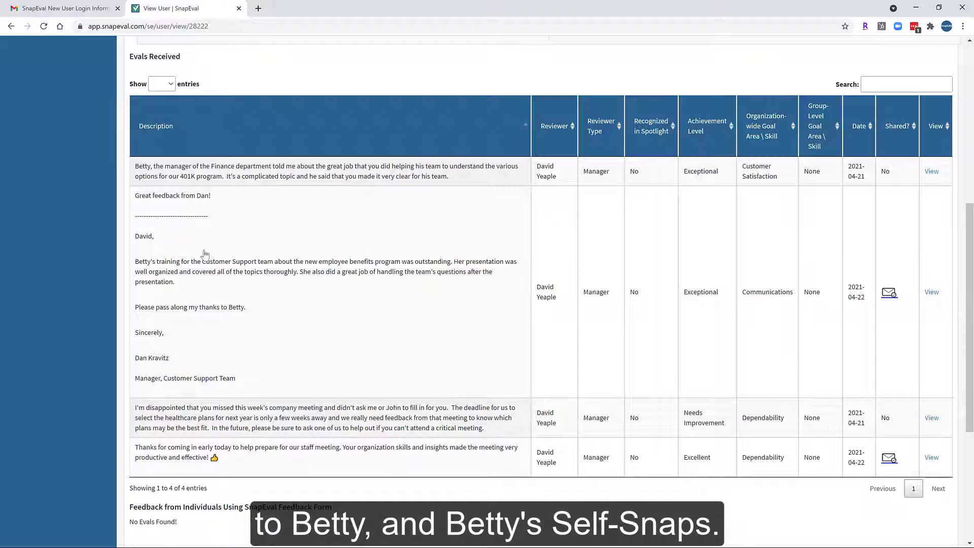
{"action": "scroll", "coordinate": [203, 255], "scroll_direction": "up", "scroll_amount": 7}
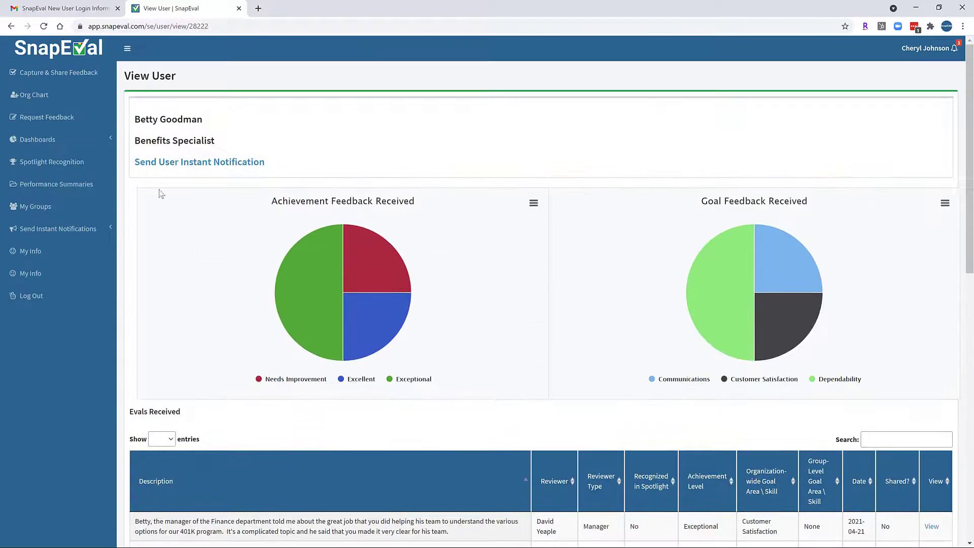
{"action": "left_click", "coordinate": [10, 28]}
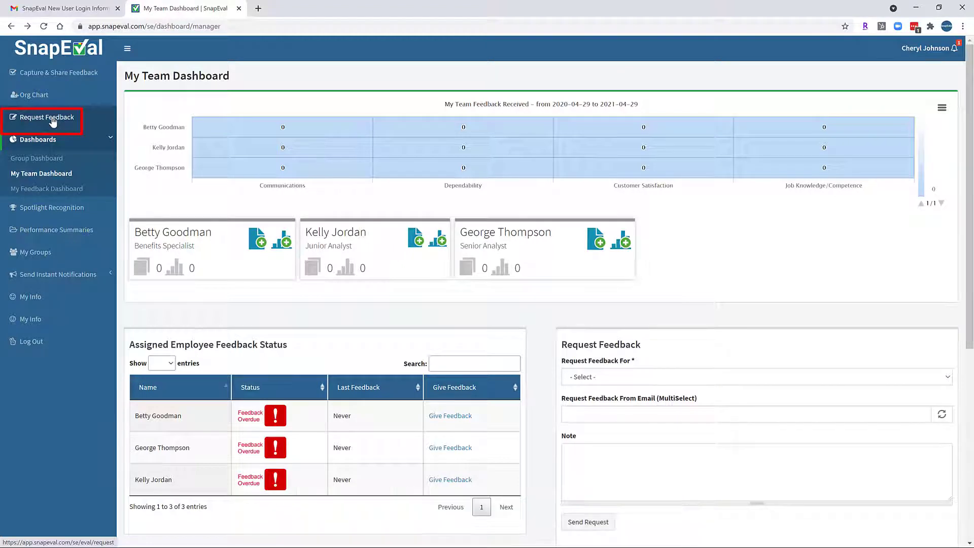
Step: View the standalone Request Feedback form with its email and note fields, and return to My Team Dashboard
{"action": "left_click", "coordinate": [52, 122]}
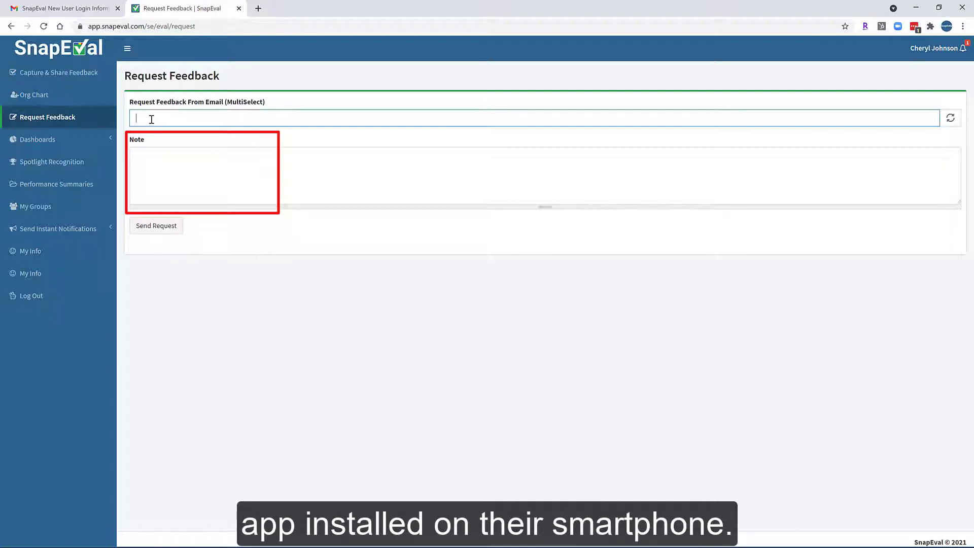
{"action": "left_click", "coordinate": [11, 27]}
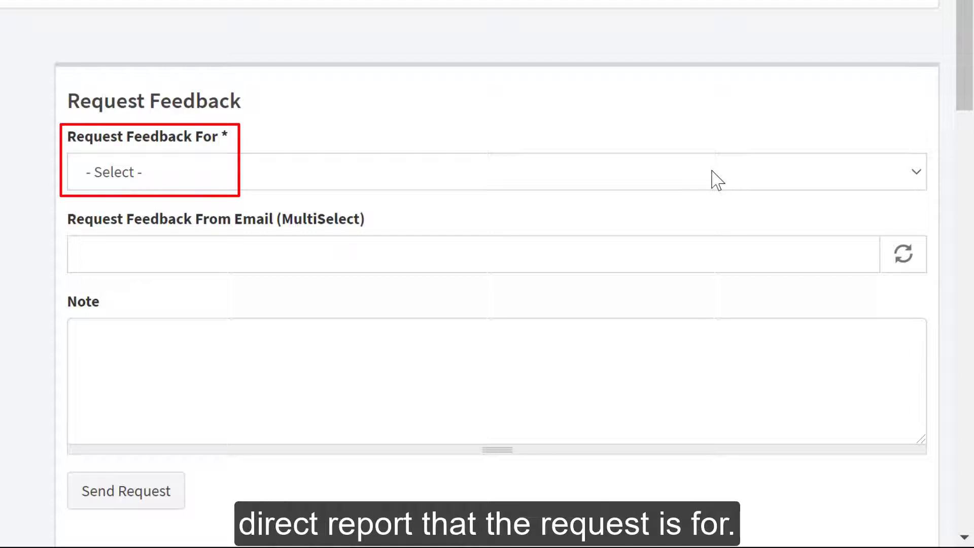
Step: Set up a feedback request for the Junior Analyst direct report, with the Senior Analyst's suggested email as the recipient
{"action": "left_click", "coordinate": [712, 172]}
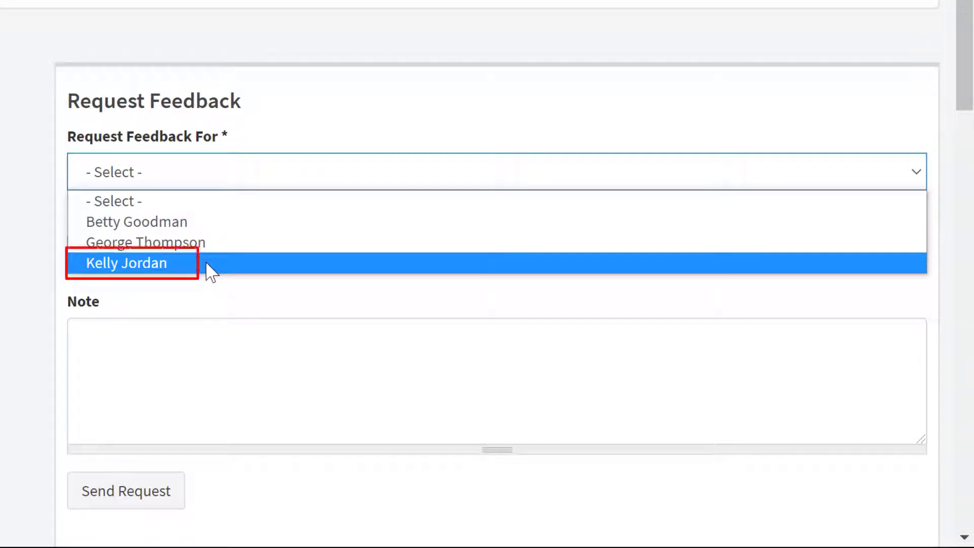
{"action": "left_click", "coordinate": [207, 263]}
{"action": "left_click", "coordinate": [195, 259]}
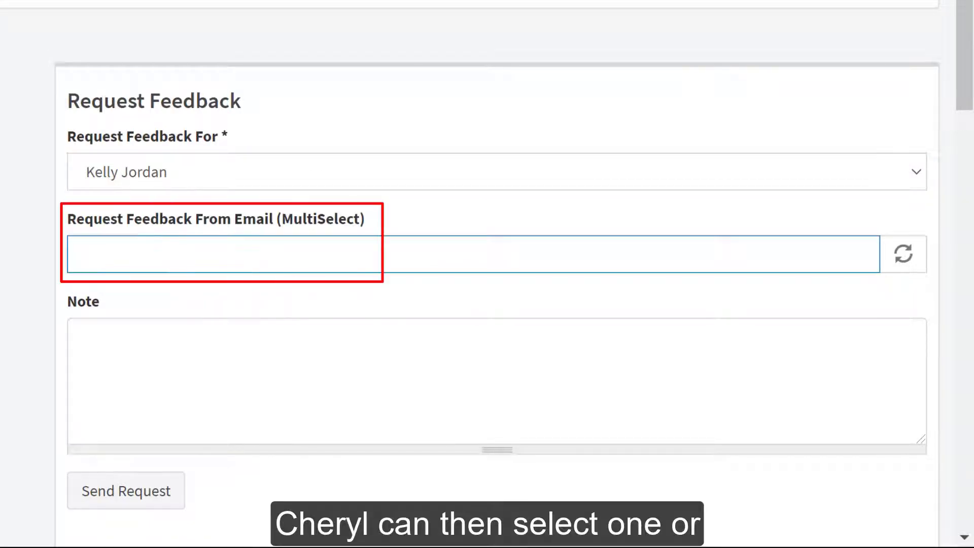
{"action": "type", "text": "Geo"}
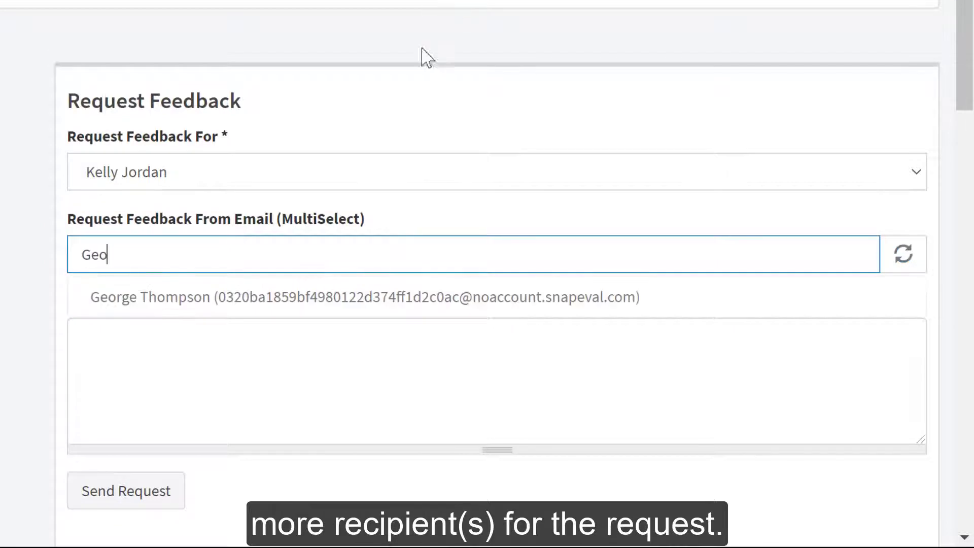
{"action": "left_click", "coordinate": [283, 302]}
Step: Add a note asking for feedback about the project worked on with the Junior Analyst last week, and send the request
{"action": "left_click", "coordinate": [269, 374]}
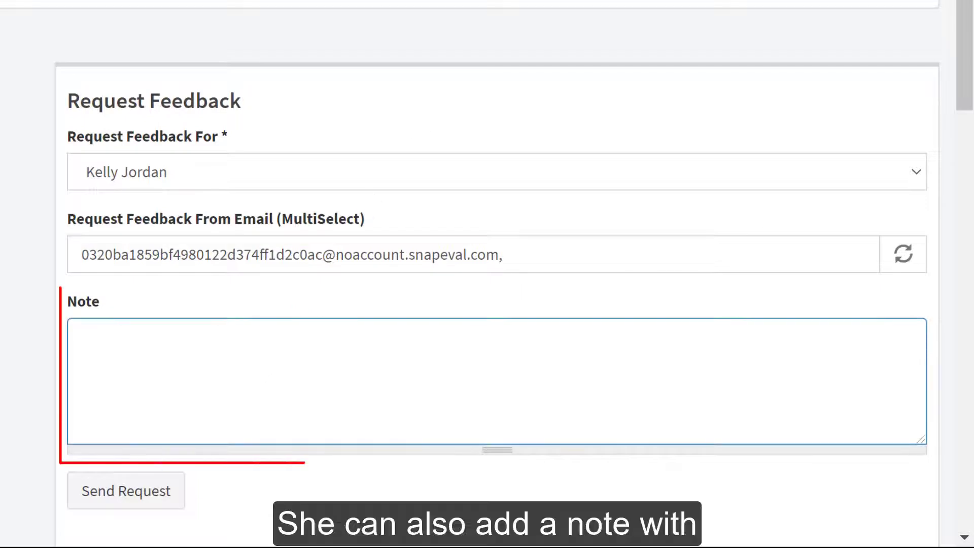
{"action": "type", "text": "P"}
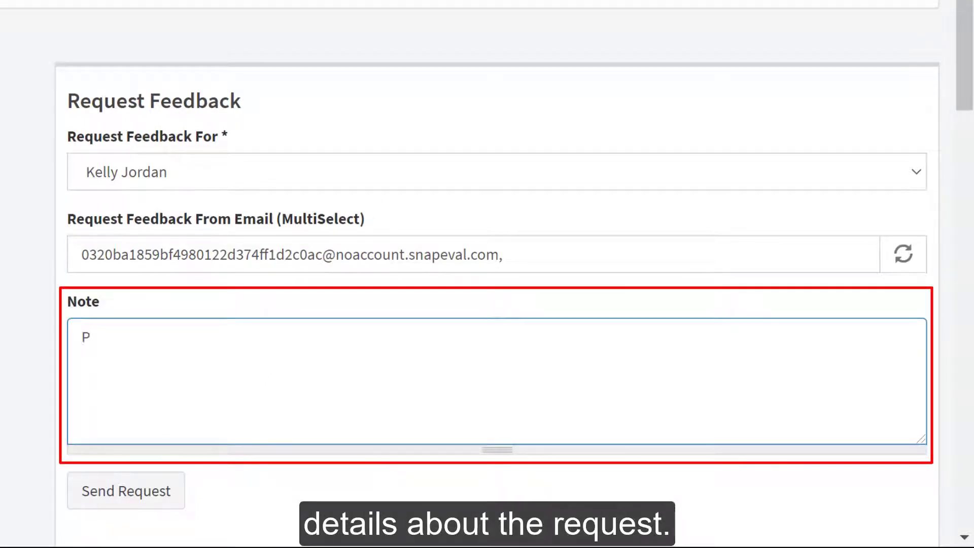
{"action": "type", "text": "lease provide feedback about the project you worked on with"}
{"action": "key", "text": "Tab"}
{"action": "type", "text": "Kelly la"}
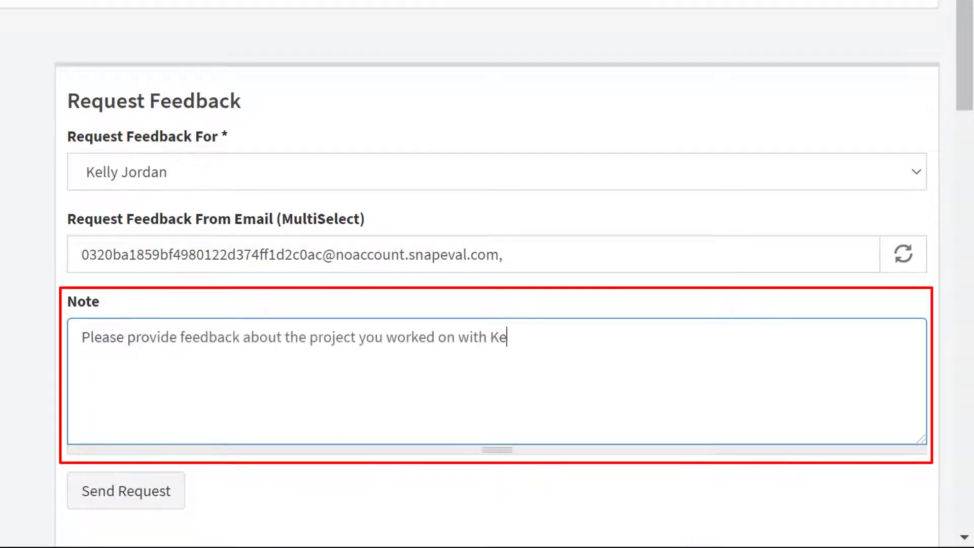
{"action": "type", "text": "st week."}
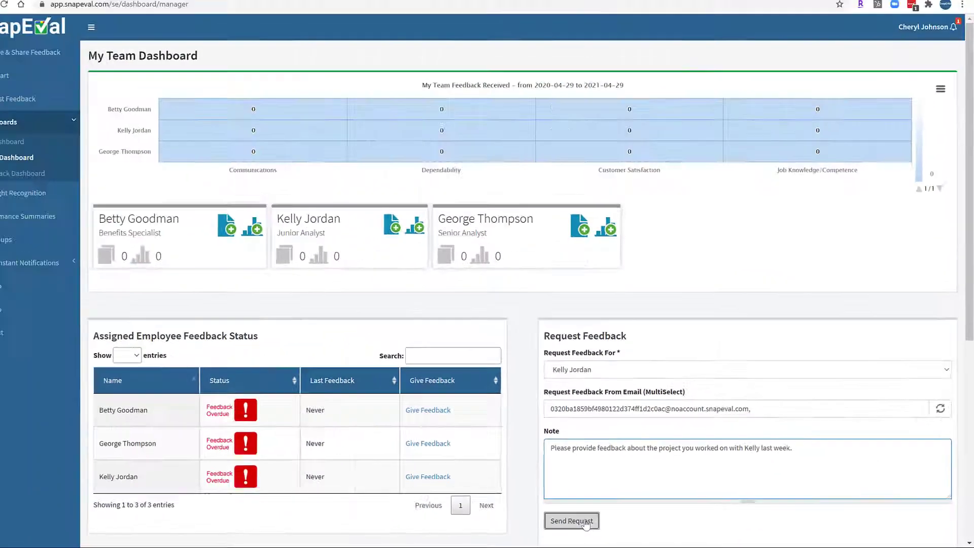
{"action": "left_click", "coordinate": [152, 497]}
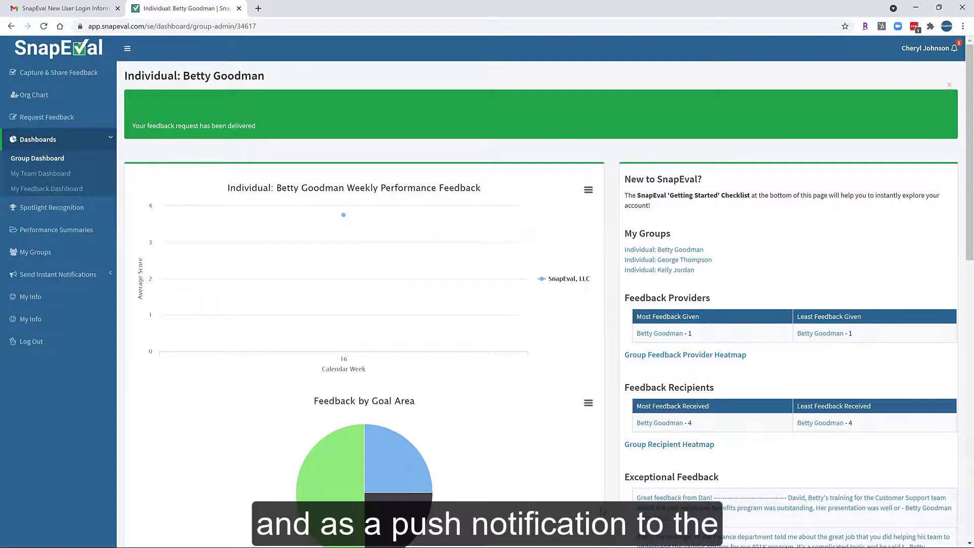
Step: Start a feedback Snap for the Senior Analyst with Goal Area Communications and Achievement Level Excellent
{"action": "left_click", "coordinate": [41, 81]}
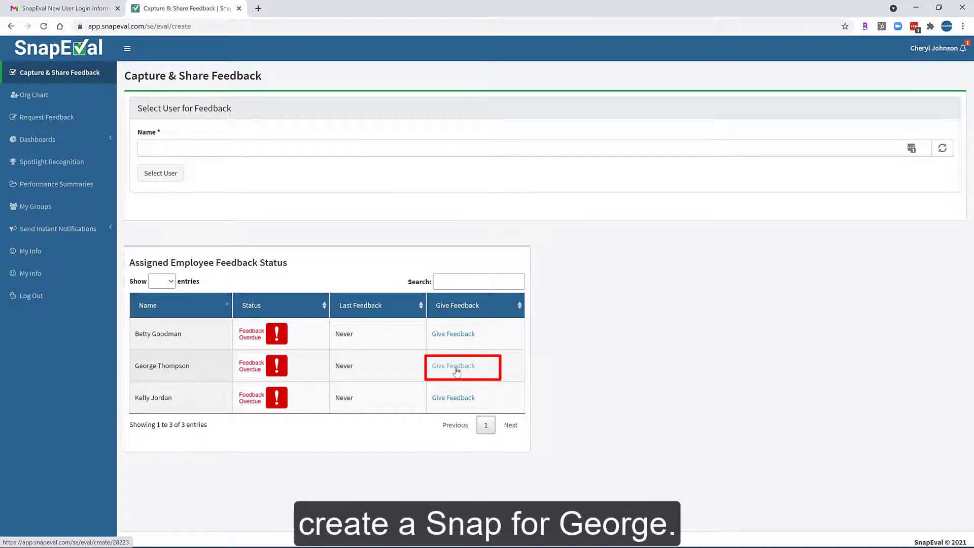
{"action": "left_click", "coordinate": [455, 371]}
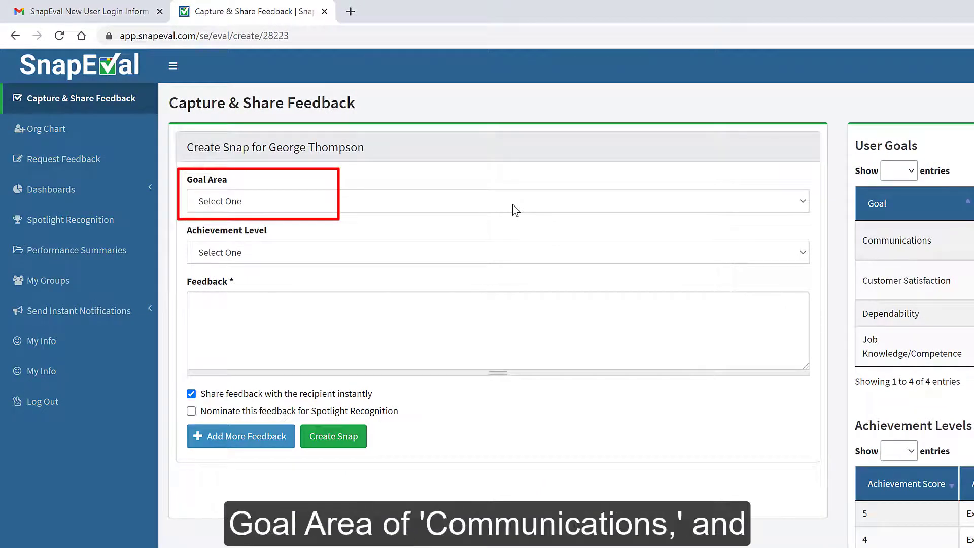
{"action": "left_click", "coordinate": [513, 204]}
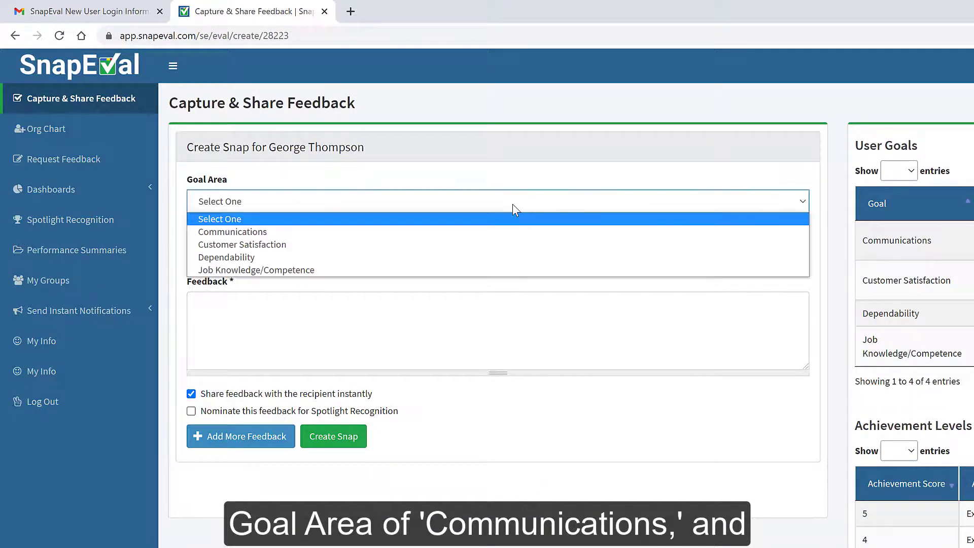
{"action": "left_click", "coordinate": [490, 234]}
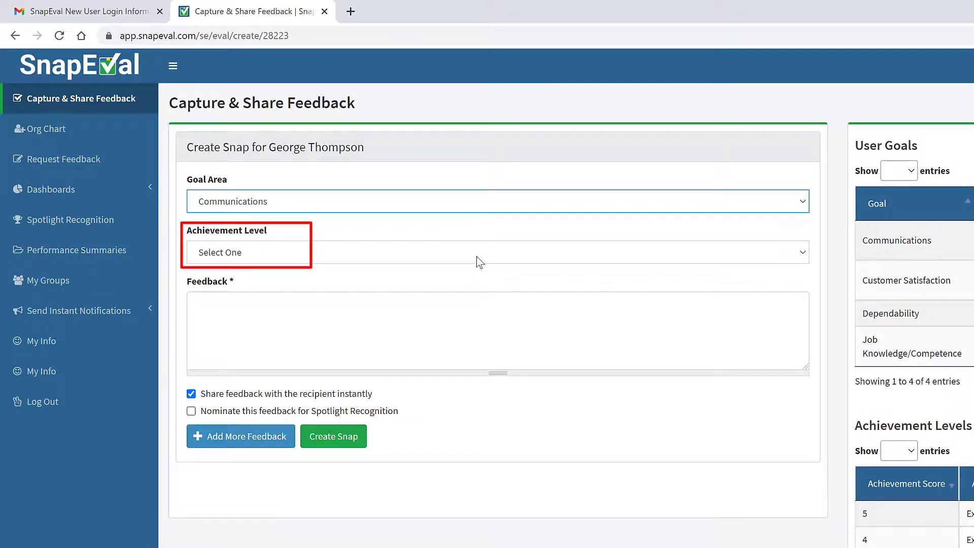
{"action": "left_click", "coordinate": [480, 261]}
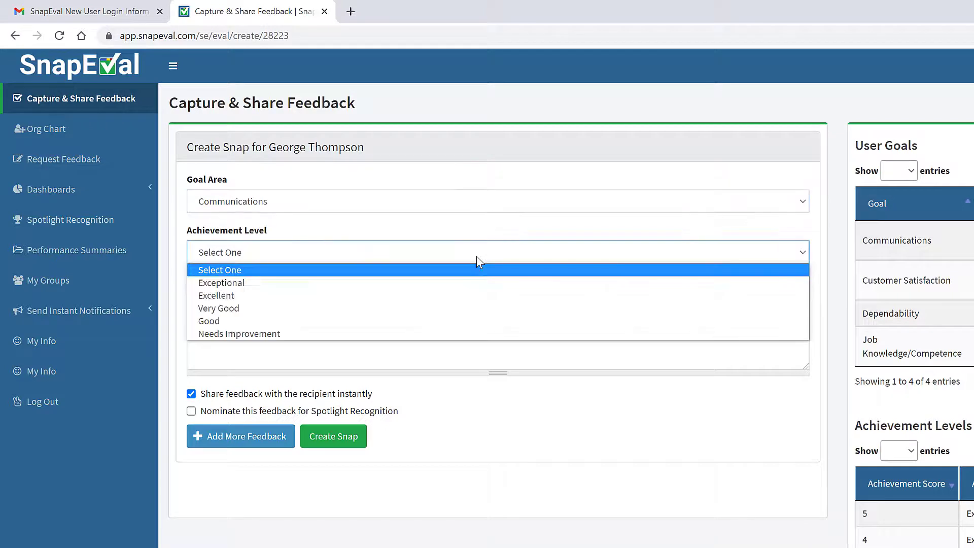
{"action": "left_click", "coordinate": [458, 296]}
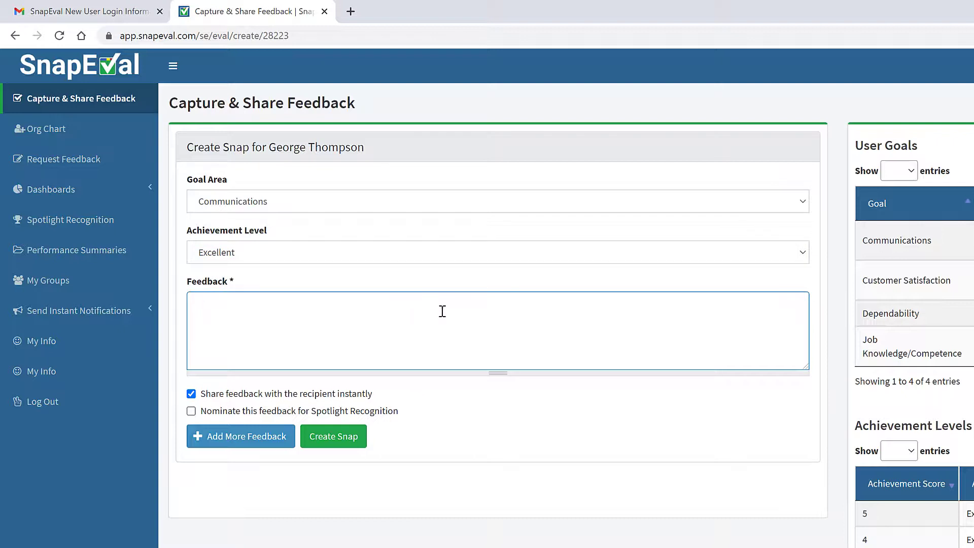
Step: Create the Snap with feedback "Your weekly report was very detailed and really helped me to understand the progress that we've made in controlling our costs. Nice job!"
{"action": "type", "text": "Yo"}
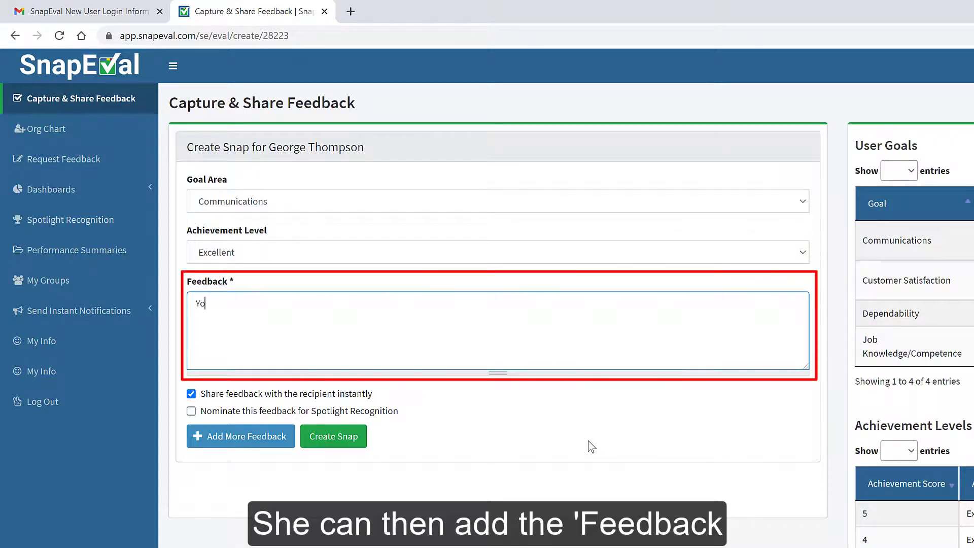
{"action": "type", "text": "ur weekly report was very detailed and really helped me to understand the progress that we've made in controlling our costs. Nic"}
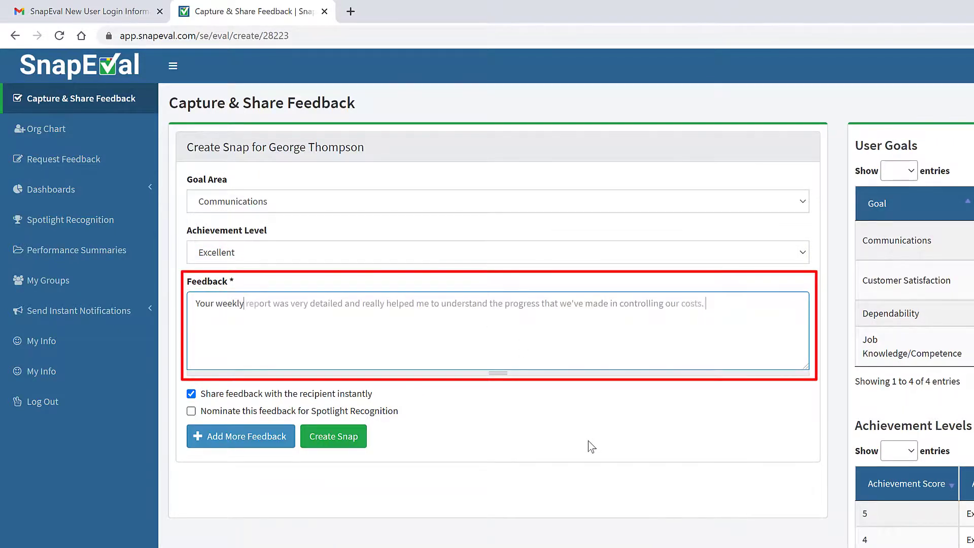
{"action": "type", "text": "e j"}
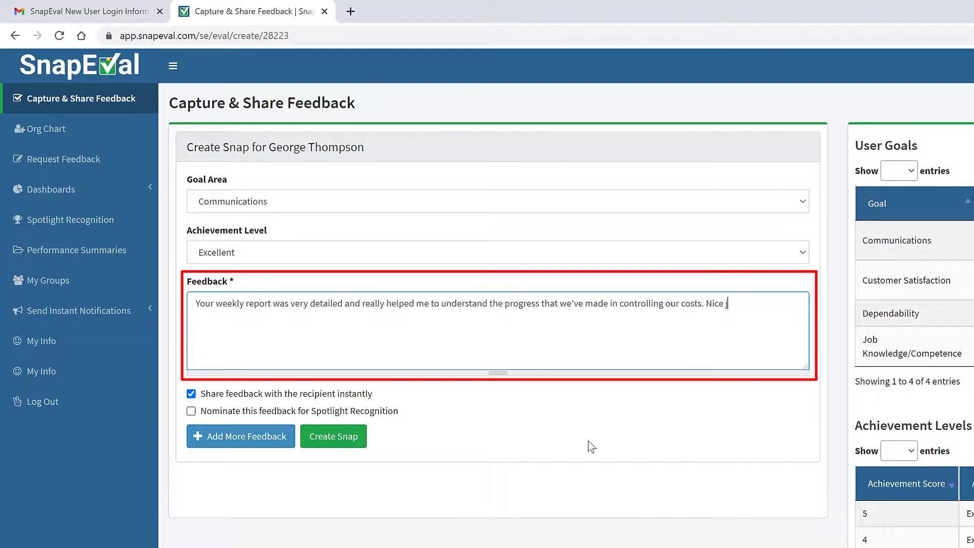
{"action": "type", "text": "ob!"}
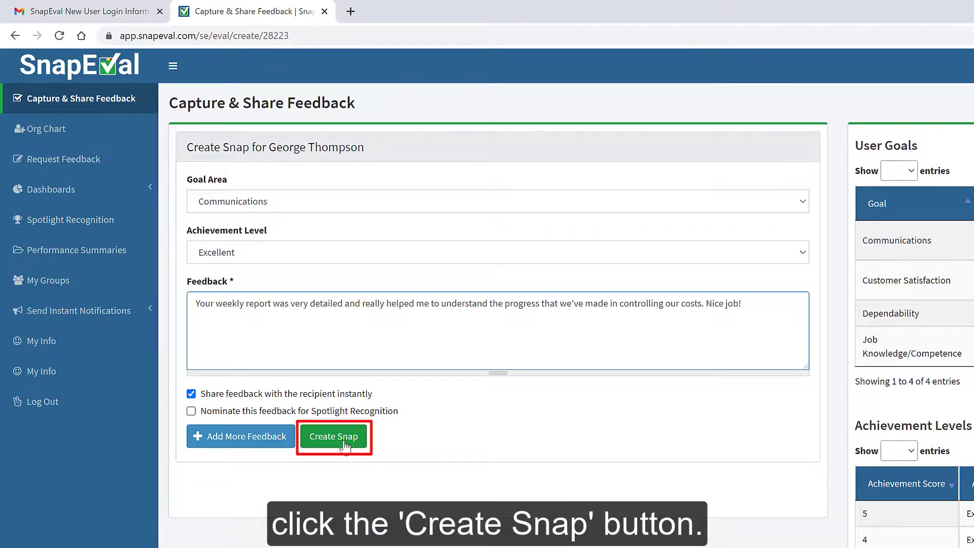
{"action": "left_click", "coordinate": [345, 445]}
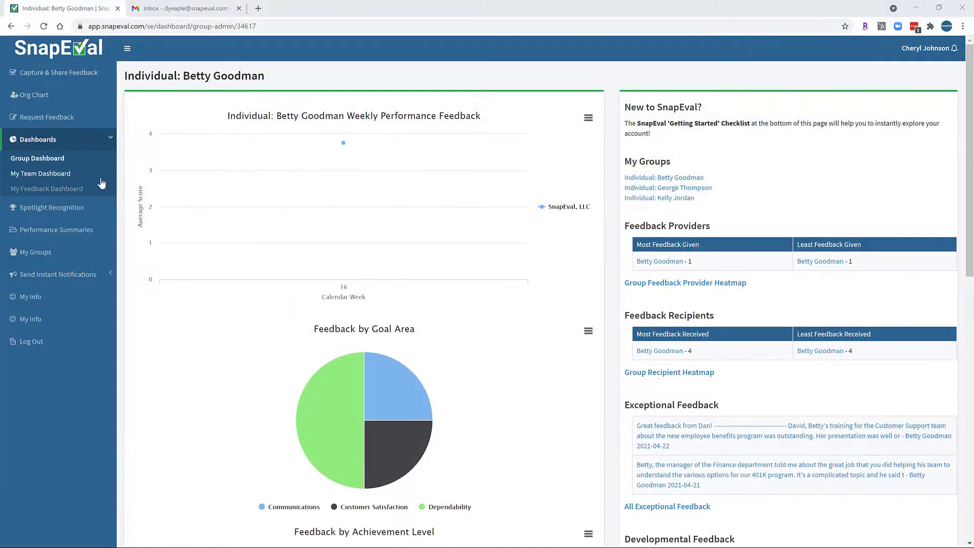
Step: Open My Team Dashboard to check the direct reports' feedback heatmap and assigned feedback status
{"action": "left_click", "coordinate": [61, 176]}
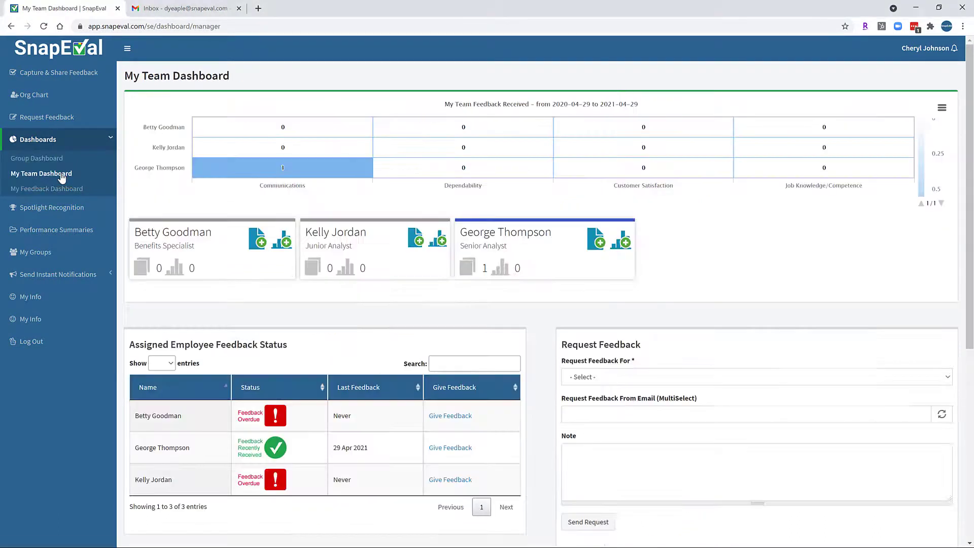